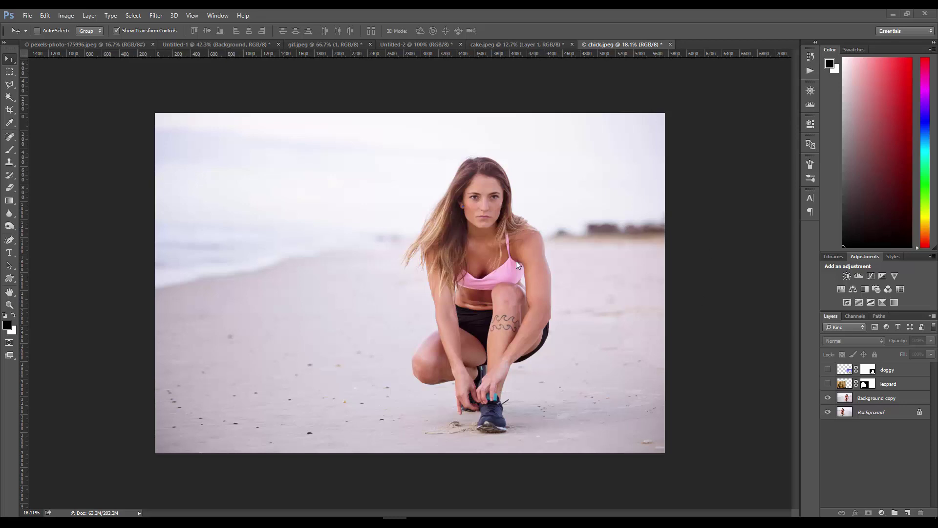
Step: Reveal the leopard and doggy layers and nudge each animal slightly beside the crouching woman
left_click(827, 384)
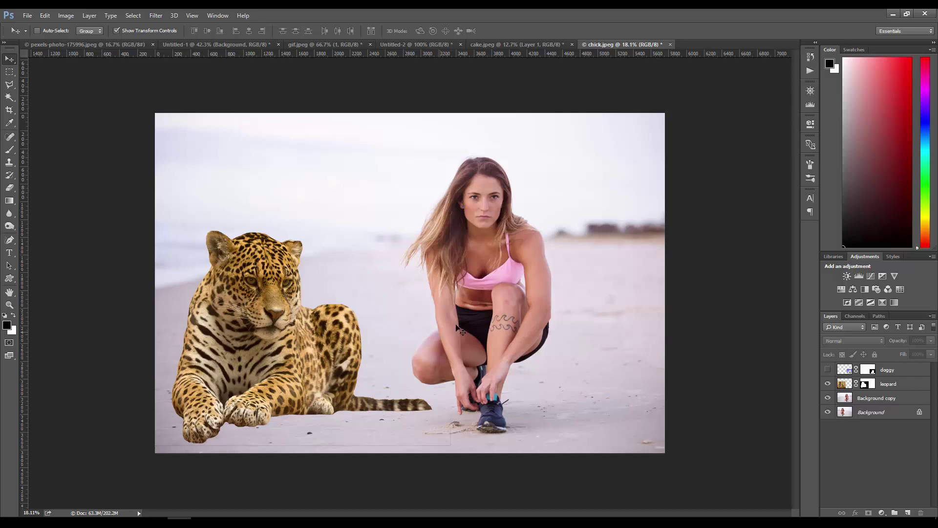
left_click(828, 369)
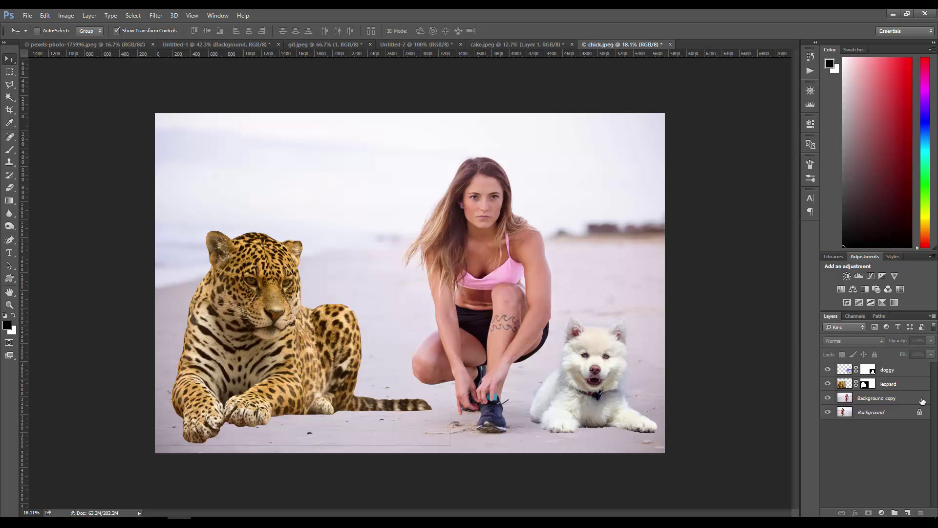
left_click(897, 383)
mouse_move(619, 399)
left_mouse_down()
mouse_move(628, 396)
mouse_move(617, 401)
left_mouse_up()
left_click(888, 370)
left_click_drag(627, 366, 630, 366)
left_click(899, 385)
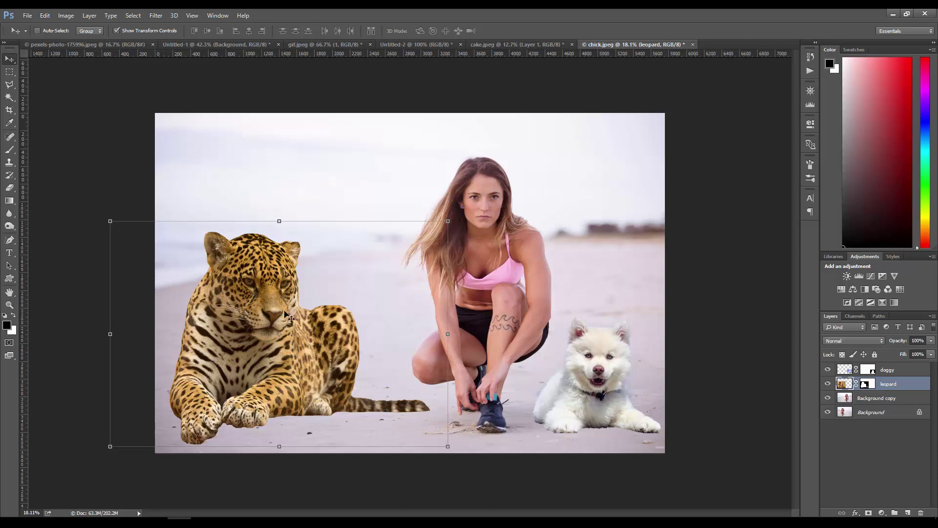
Step: Add a Curves adjustment clipped to the leopard and pull its Red curve down slightly
left_click(871, 276)
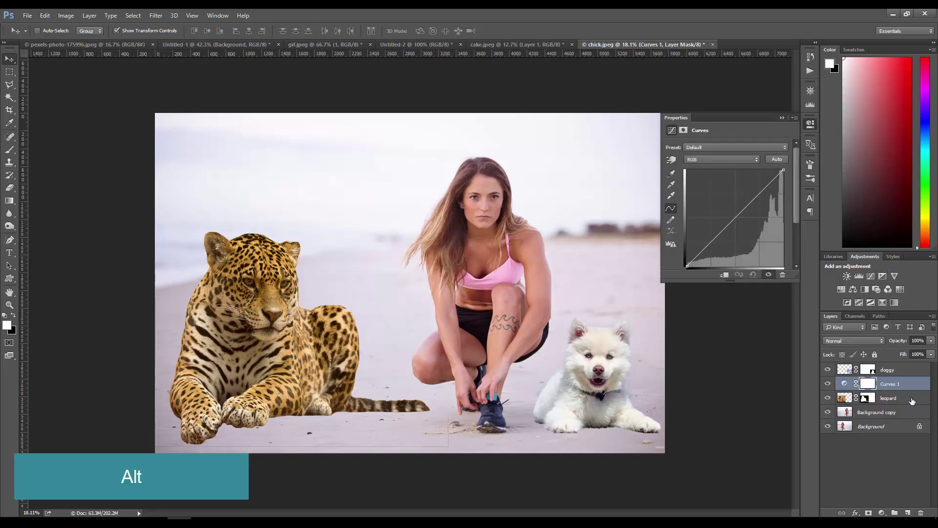
left_click(898, 389, "alt")
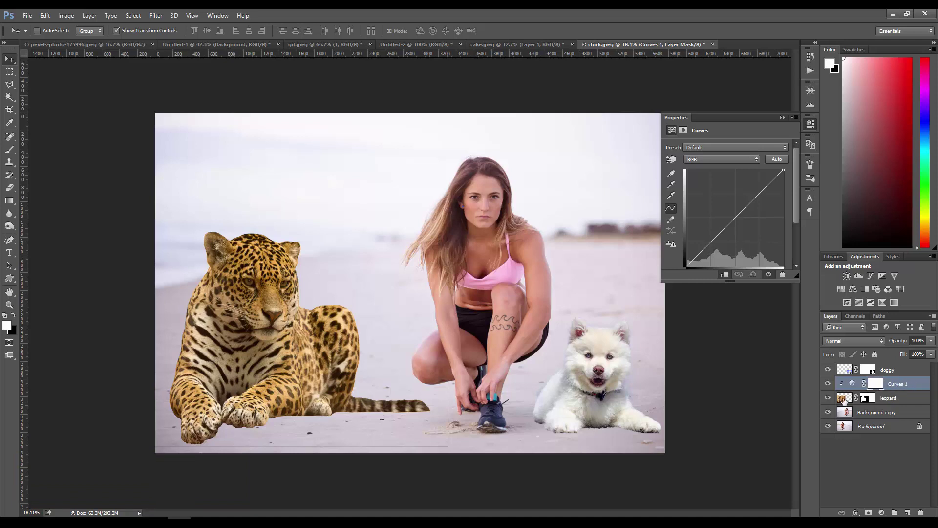
left_click(711, 159)
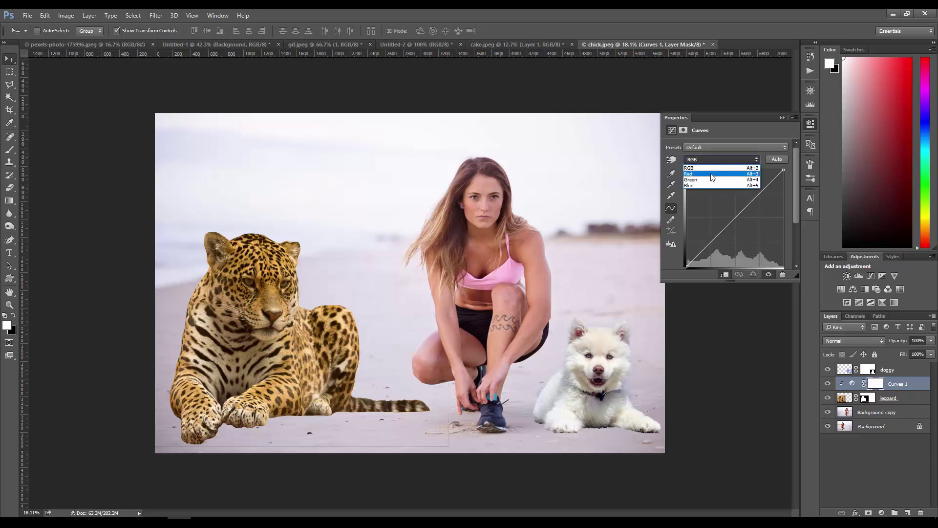
left_click(706, 174)
left_click(728, 224)
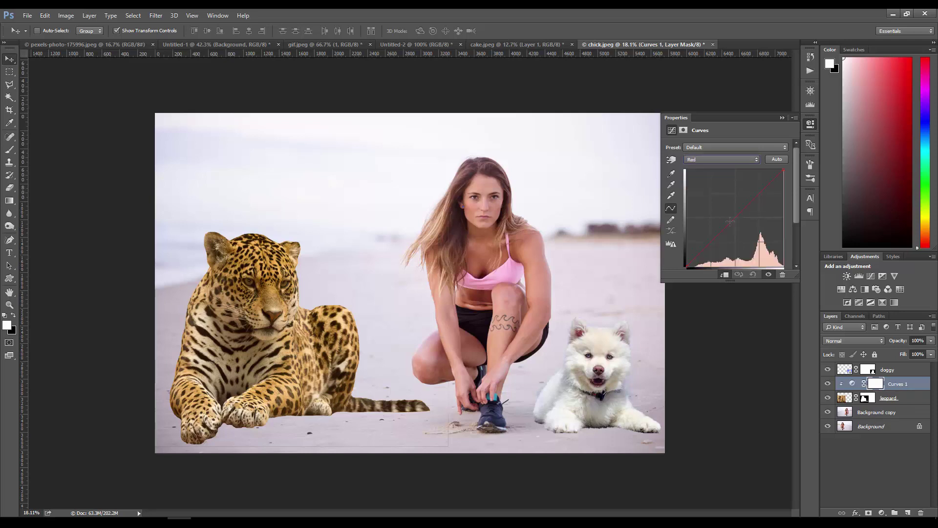
left_click_drag(728, 225, 731, 228)
Step: Raise the Blue curve to cool the leopard's tones
left_click(714, 158)
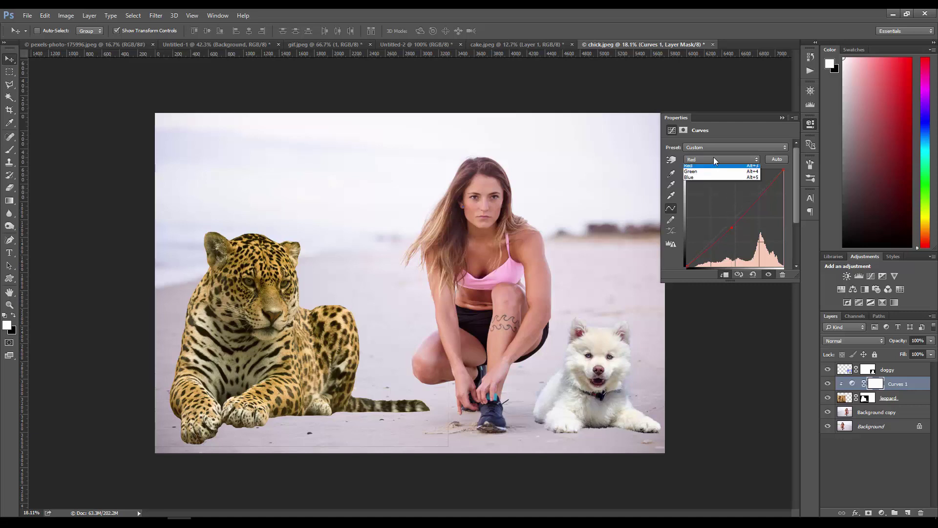
left_click(701, 185)
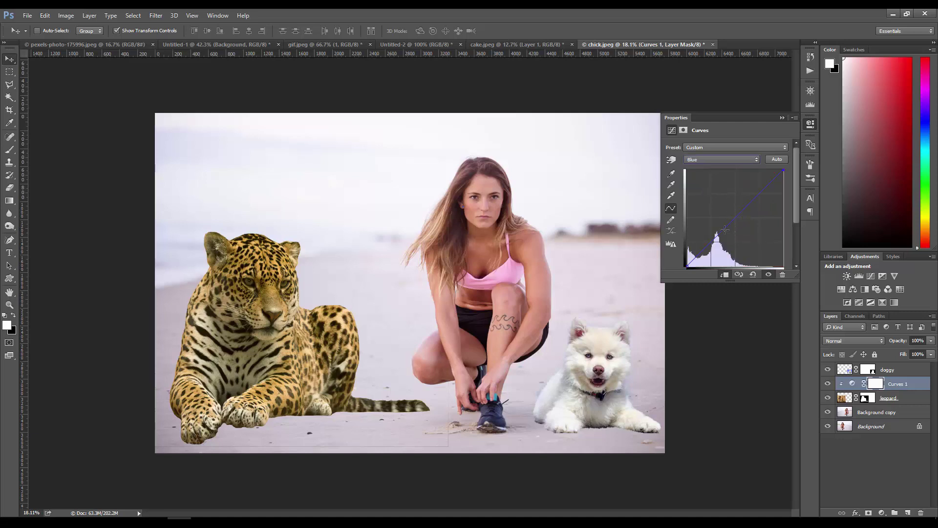
left_click_drag(725, 229, 718, 221)
left_click(781, 118)
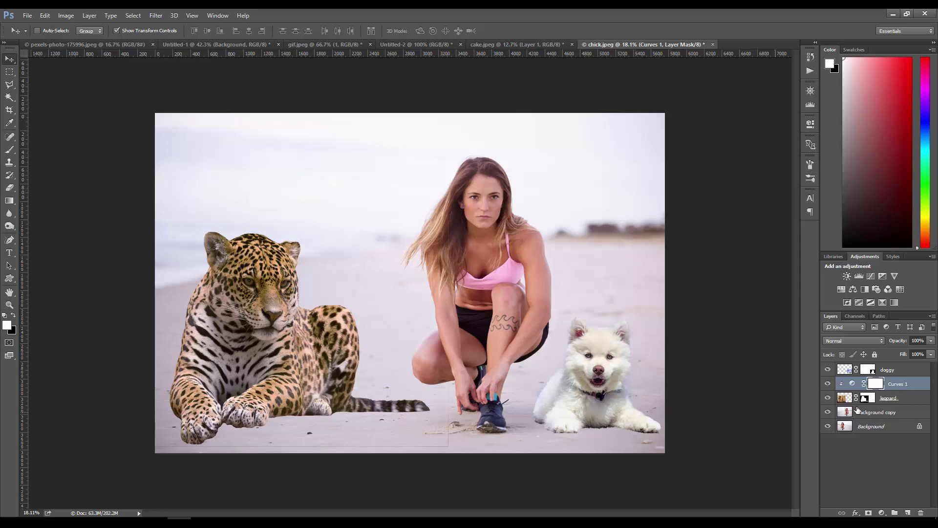
left_click(892, 372)
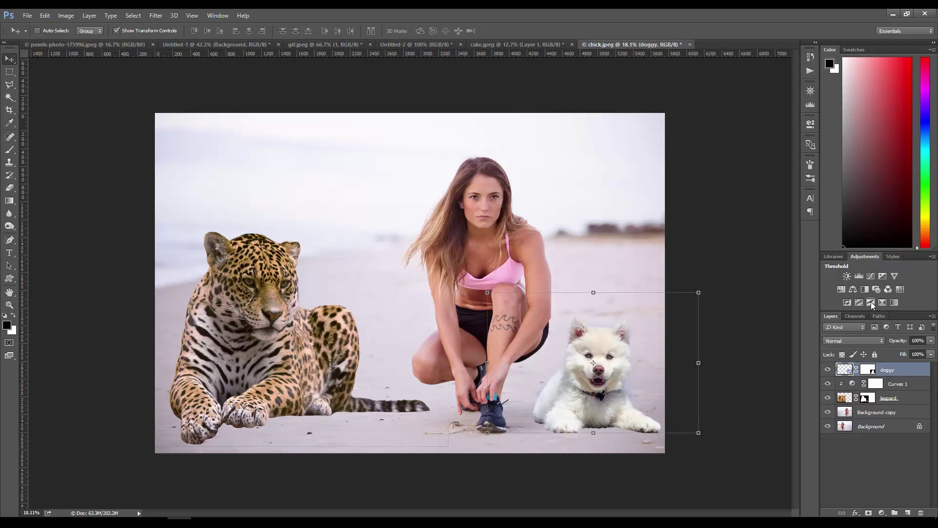
Step: Add Curves 2 clipped to the puppy, lift its Red curve slightly, and compare before and after
left_click(871, 276)
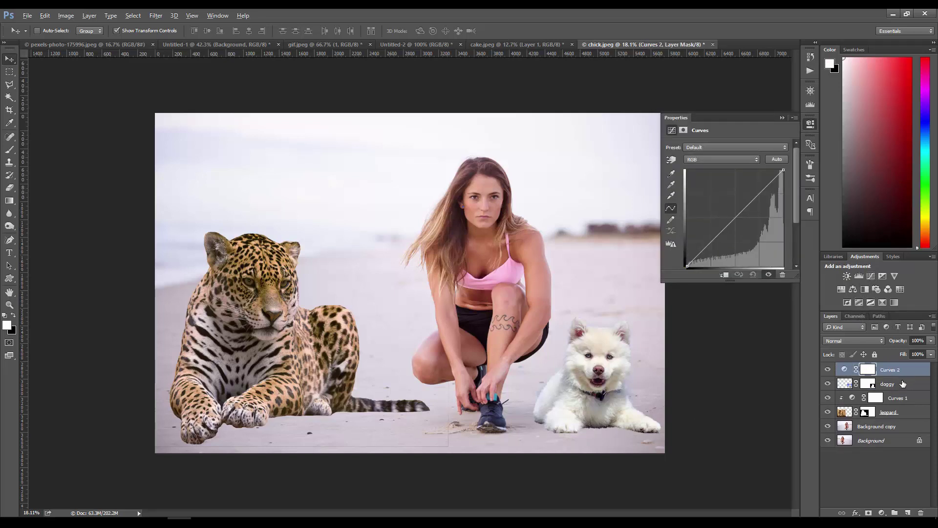
left_click(901, 377, "alt")
left_click(729, 160)
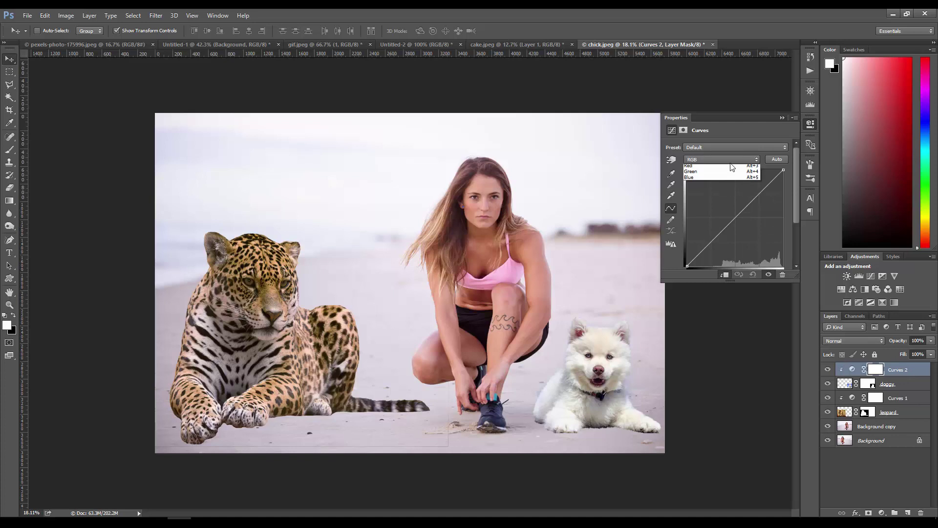
left_click(706, 166)
left_click_drag(729, 224, 724, 221)
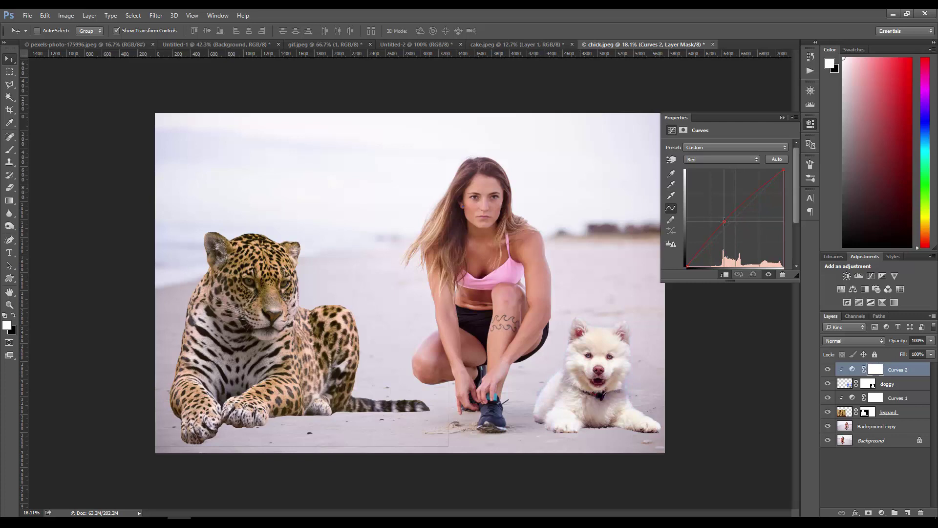
left_click(828, 370)
left_click(827, 370)
left_click(783, 117)
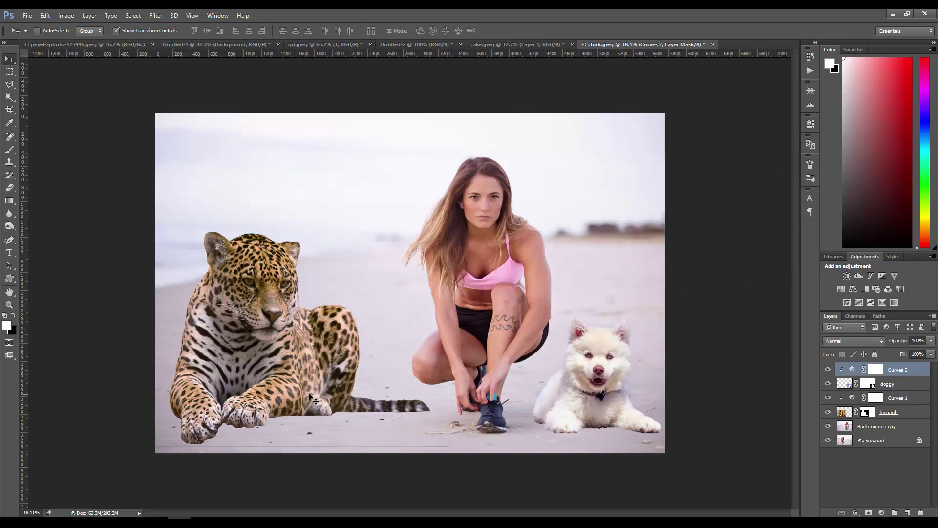
Step: Zoom in to inspect the leopard closely
scroll(264, 413, "up", 3)
left_click_drag(305, 448, 353, 416)
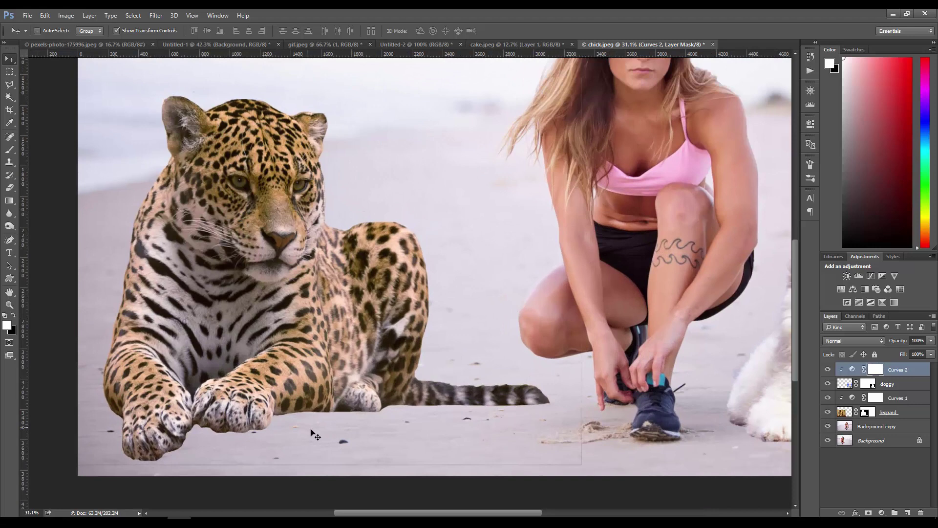
scroll(452, 406, "down", 3)
scroll(420, 395, "up", 1)
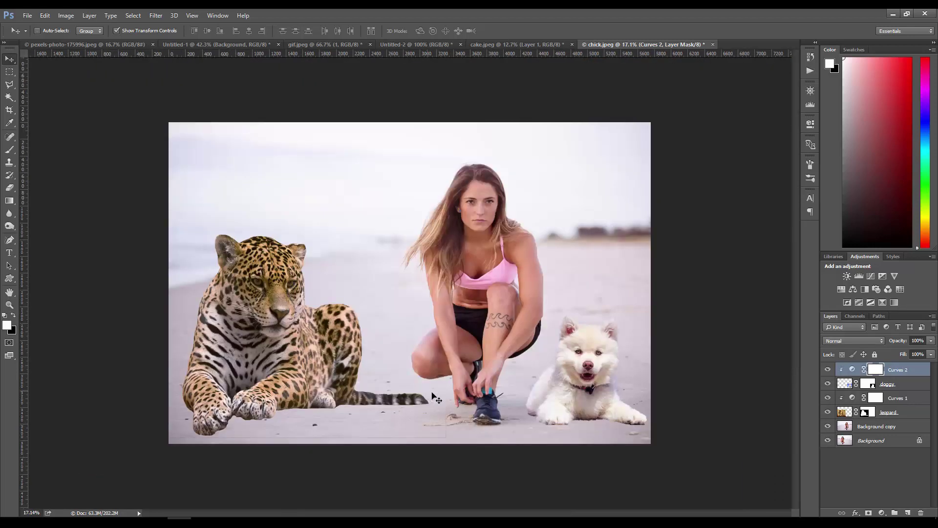
left_click(889, 413)
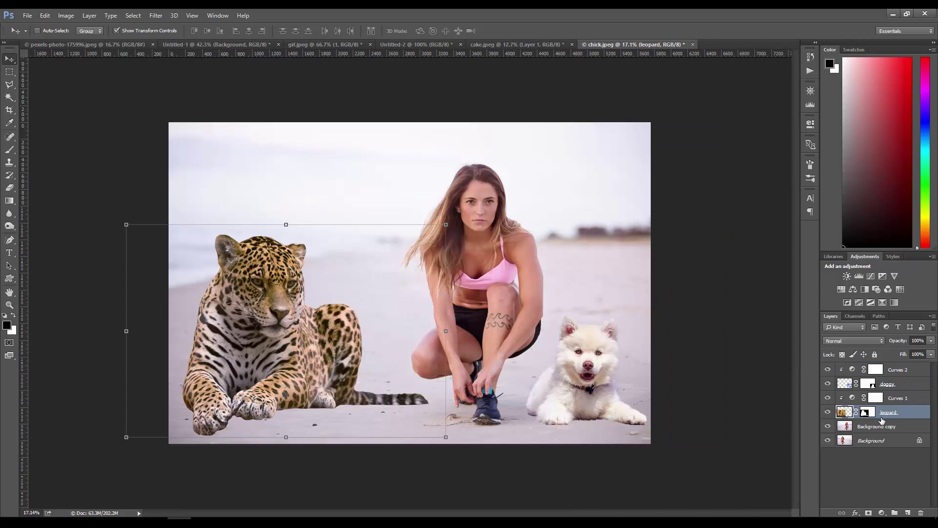
Step: On a new layer above Curves 1, paint a black shadow under the leopard with a 129 px brush
left_click(902, 398)
left_click(908, 512)
key("d")
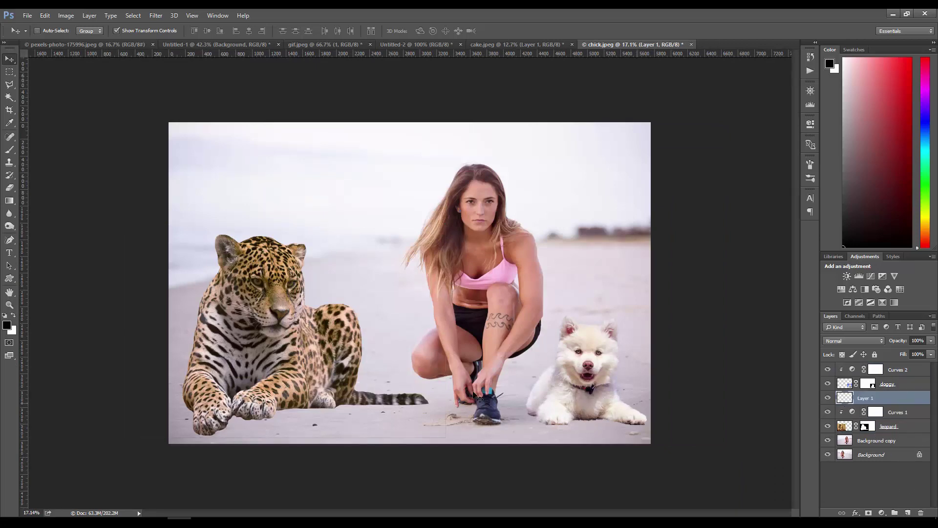
scroll(252, 387, "up", 3)
key("b")
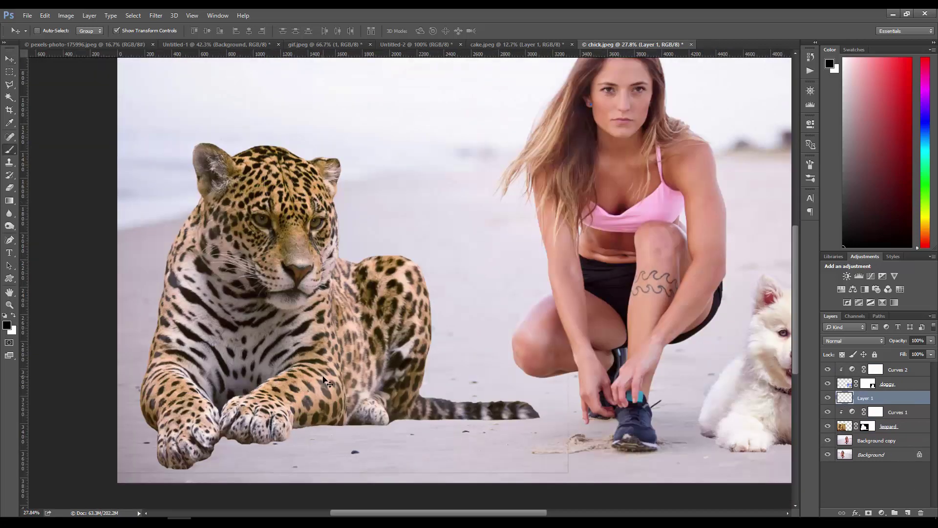
left_click_drag(335, 373, 372, 373)
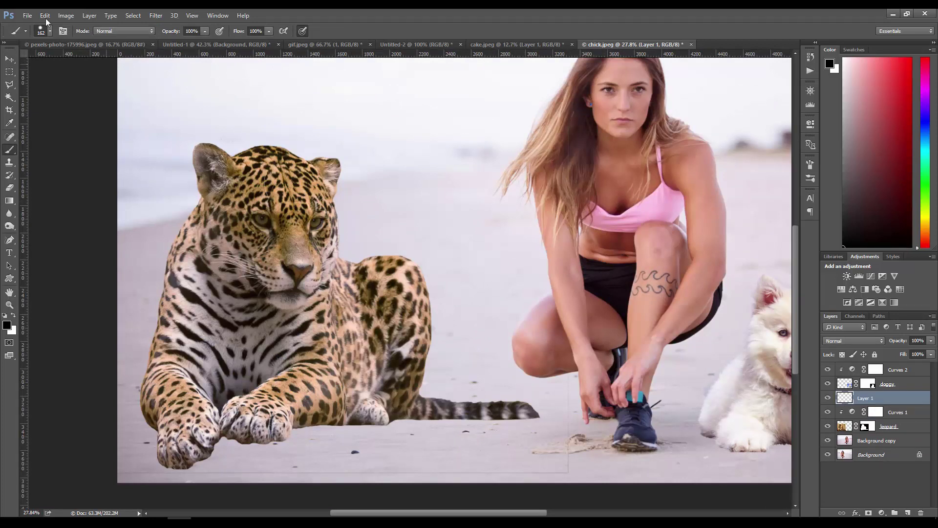
left_click(50, 31)
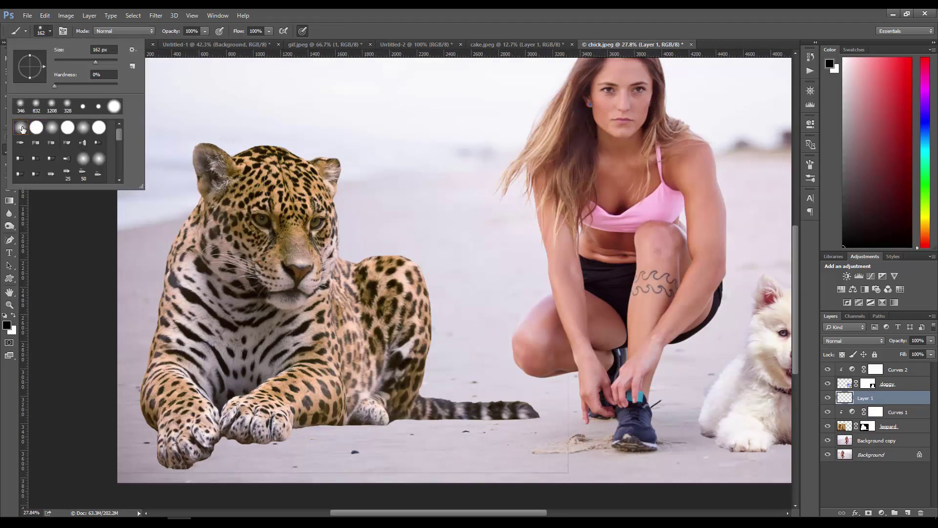
left_click_drag(95, 63, 90, 62)
left_click_drag(420, 423, 382, 427)
key("ctrl+z")
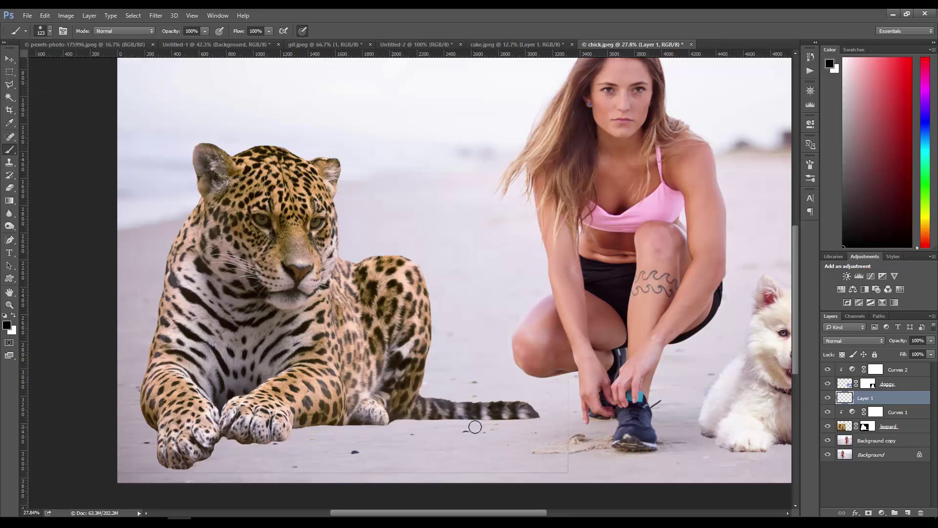
mouse_move(536, 418)
left_mouse_down()
mouse_move(313, 429)
mouse_move(235, 450)
mouse_move(224, 441)
mouse_move(203, 462)
mouse_move(168, 469)
mouse_move(142, 414)
left_mouse_up()
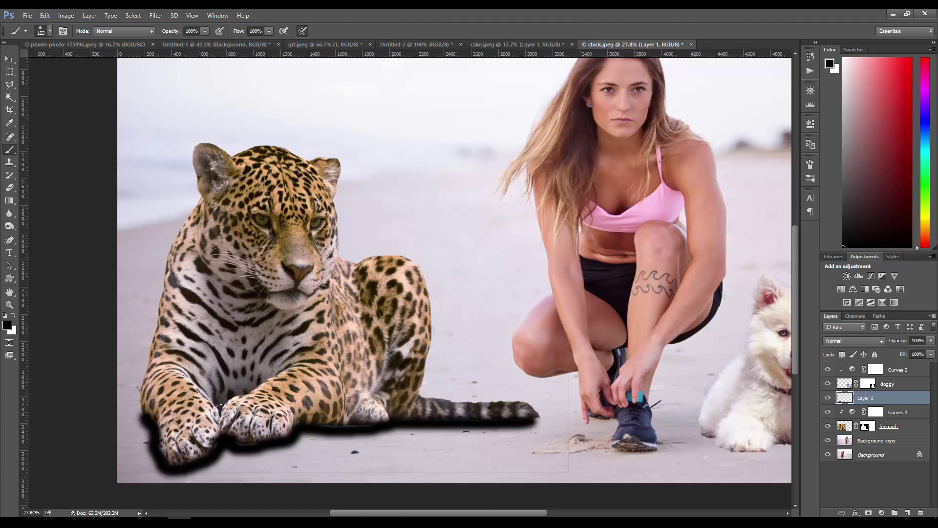
Step: Fade the shadow layer to about 28% opacity and add an empty Layer 2
left_click(931, 341)
left_click_drag(886, 350, 895, 351)
scroll(494, 373, "down", 3)
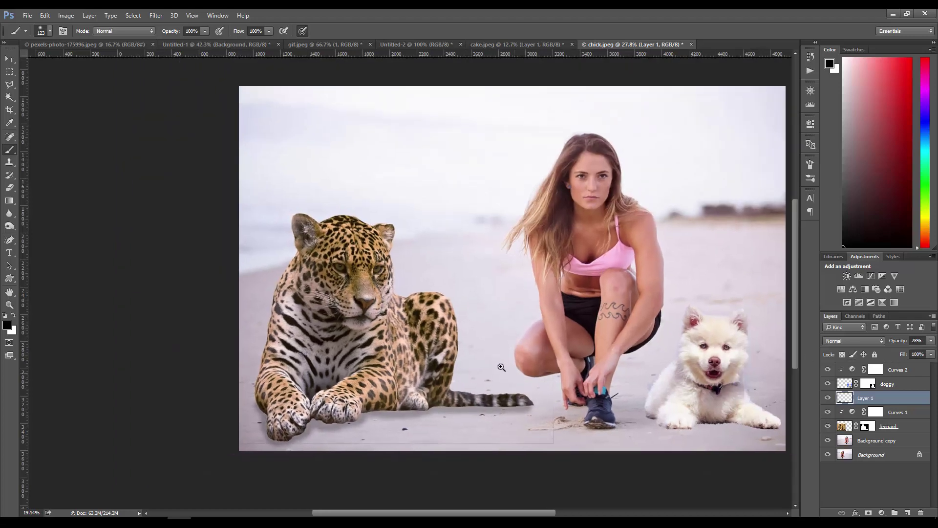
scroll(506, 368, "down", 1)
scroll(498, 362, "down", 1)
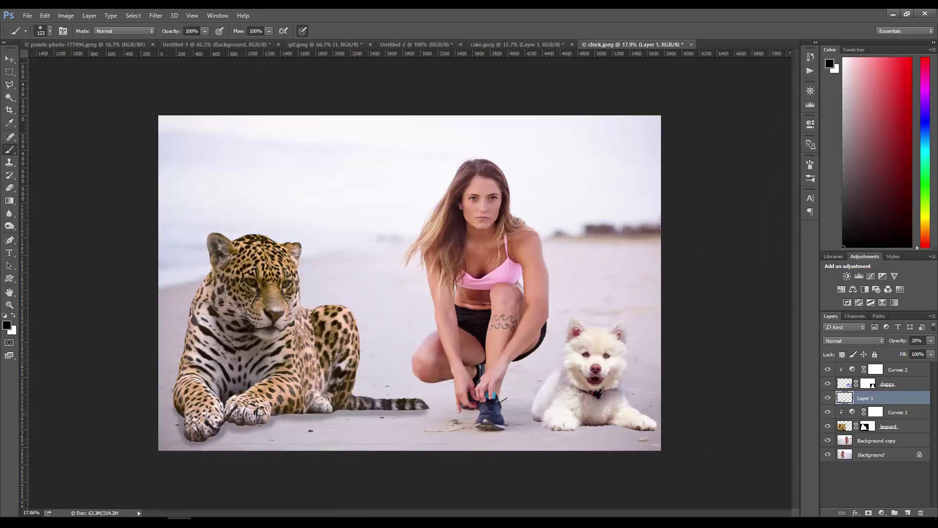
scroll(304, 414, "up", 3)
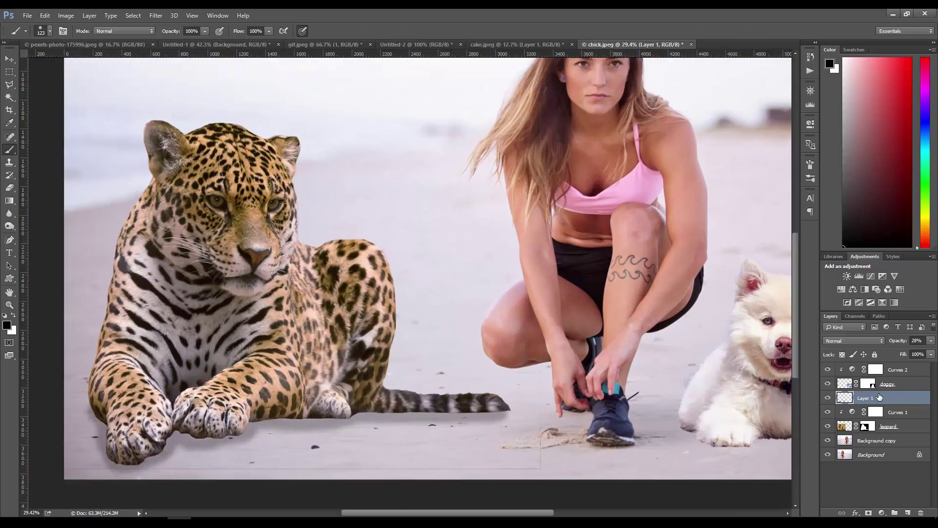
left_click(828, 398)
left_click(828, 397)
left_click(908, 513)
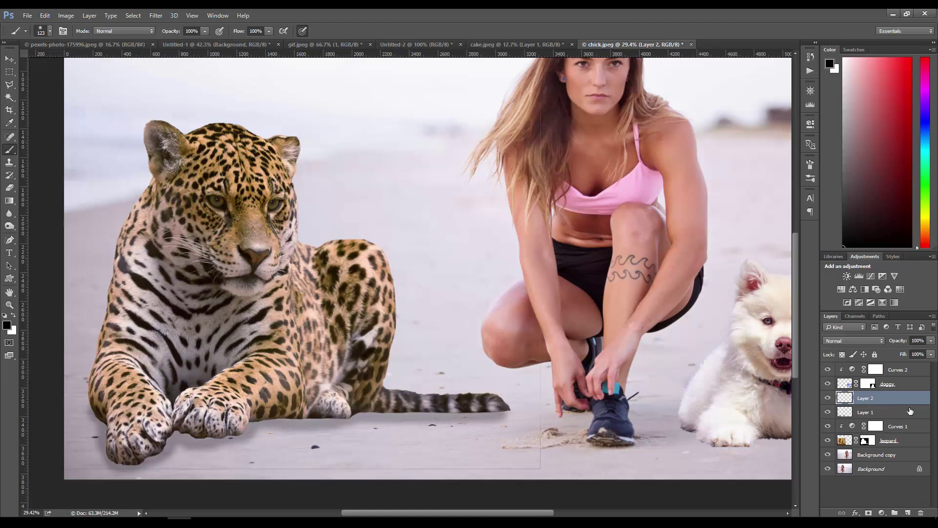
Step: Paint a tighter black shadow under the leopard's paws and tail on Layer 2 with a 48 px brush
right_click(396, 423, "alt")
left_click_drag(396, 422, 388, 423)
mouse_move(507, 413)
left_mouse_down()
mouse_move(264, 419)
mouse_move(232, 436)
mouse_move(181, 433)
mouse_move(145, 460)
mouse_move(116, 464)
mouse_move(110, 451)
left_mouse_up()
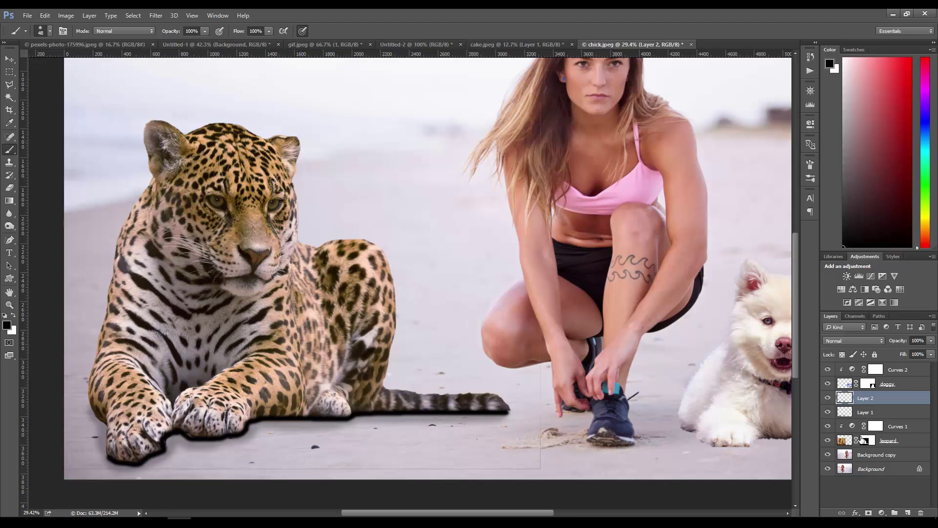
left_click_drag(899, 350, 899, 352)
left_click_drag(643, 359, 617, 350)
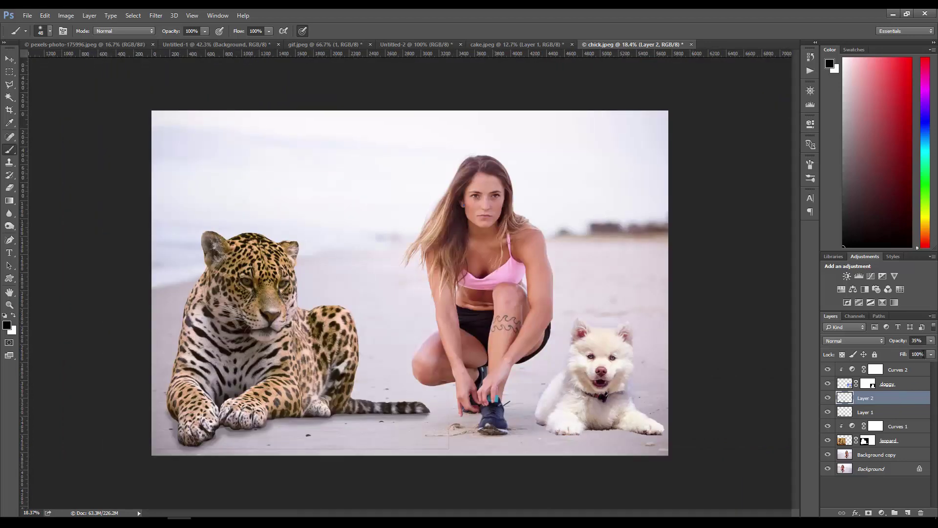
Step: Set Layer 1 opacity to 18% and Layer 2 opacity to 23%
left_click(880, 413)
mouse_move(893, 350)
left_mouse_down()
mouse_move(881, 350)
mouse_move(892, 351)
left_mouse_up()
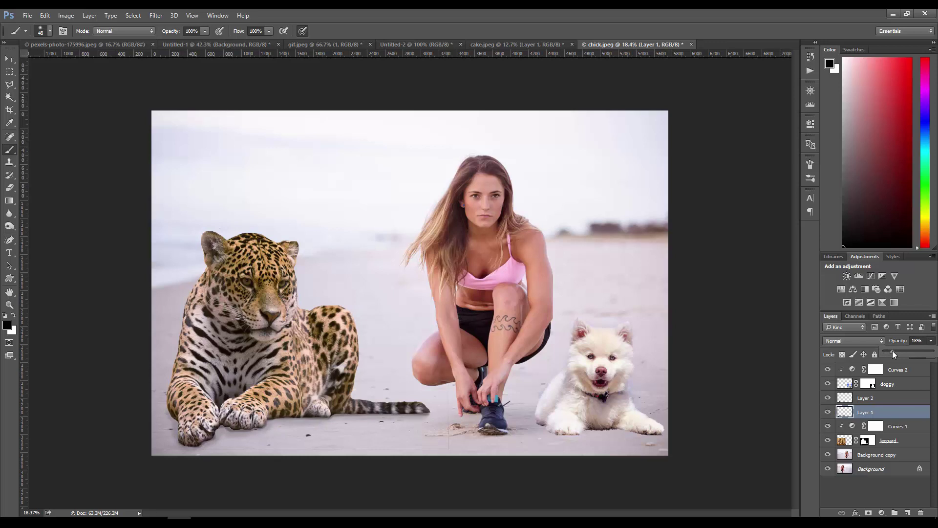
left_click(895, 412)
left_click(893, 400)
left_click_drag(899, 351, 892, 351)
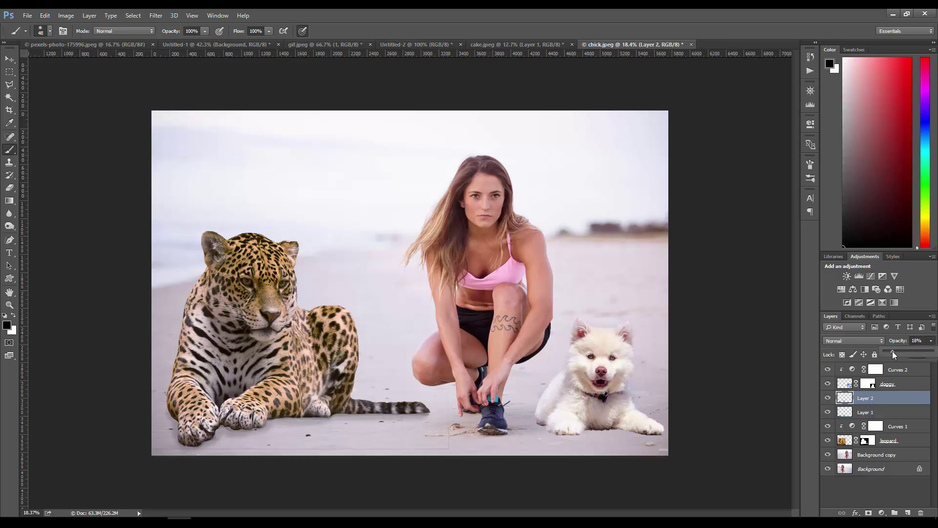
left_click(913, 395)
Step: Paint a faint shadow under the puppy's front paws on Layer 2 with a 23 px brush
key("ctrl+plus")
left_click(864, 412)
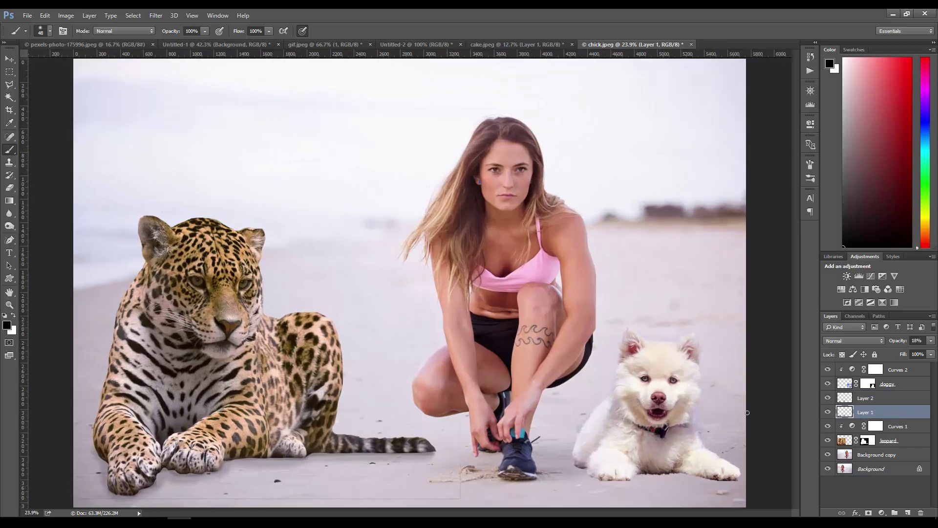
left_click_drag(737, 480, 595, 474)
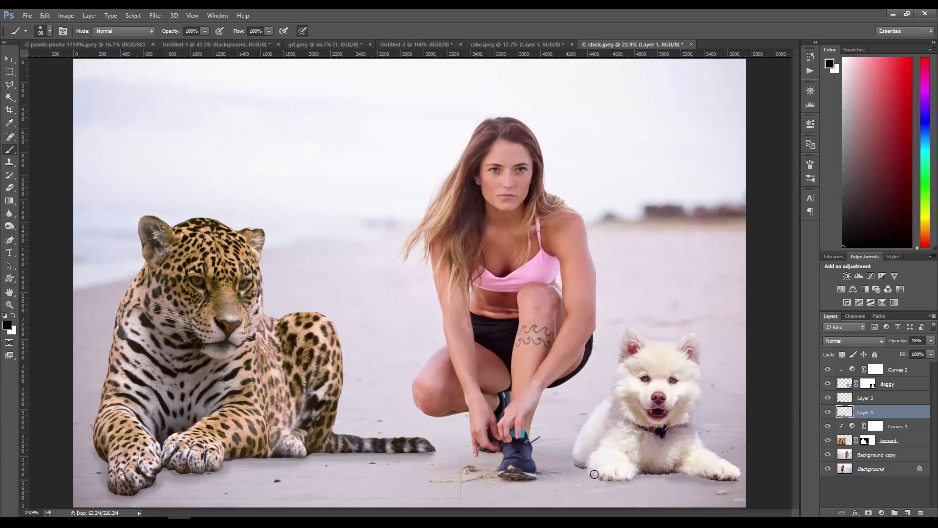
left_click(861, 399)
left_click_drag(690, 466, 716, 478)
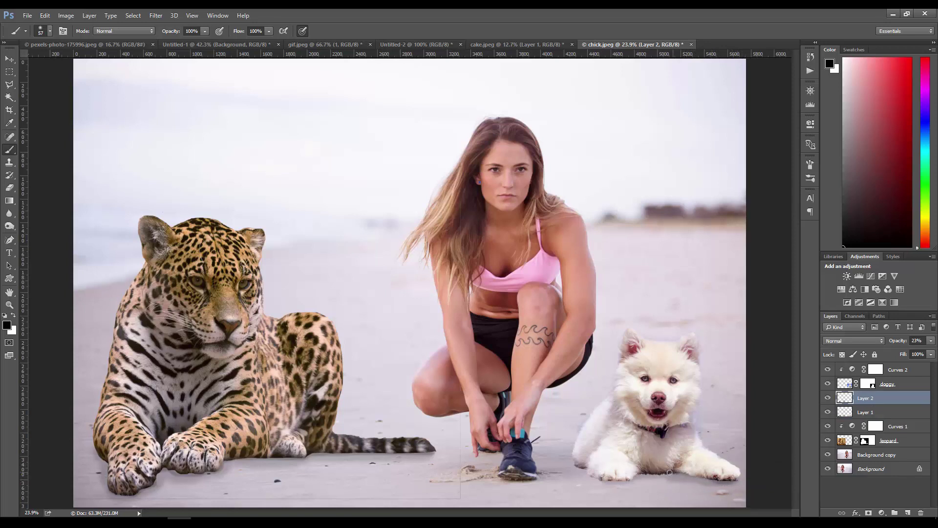
left_click_drag(644, 473, 628, 480)
scroll(648, 444, "down", 2)
key("ctrl+0")
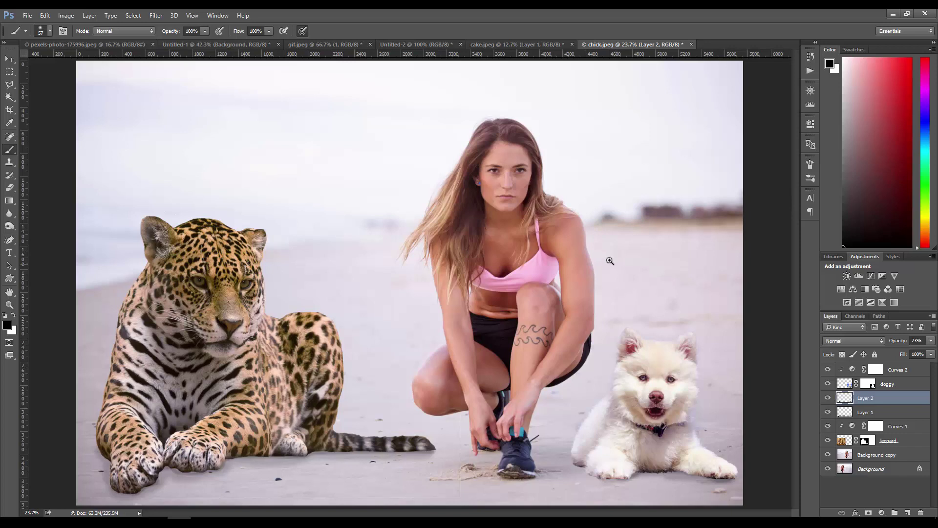
scroll(596, 252, "down", 2)
scroll(598, 255, "down", 1)
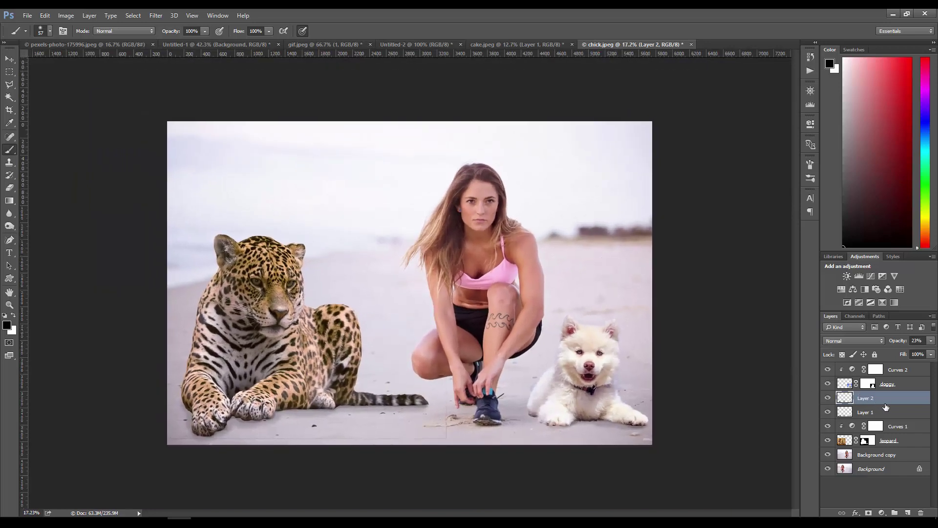
Step: Add a Levels adjustment on top, raising the black input and brightening highlights slightly
left_click(906, 371)
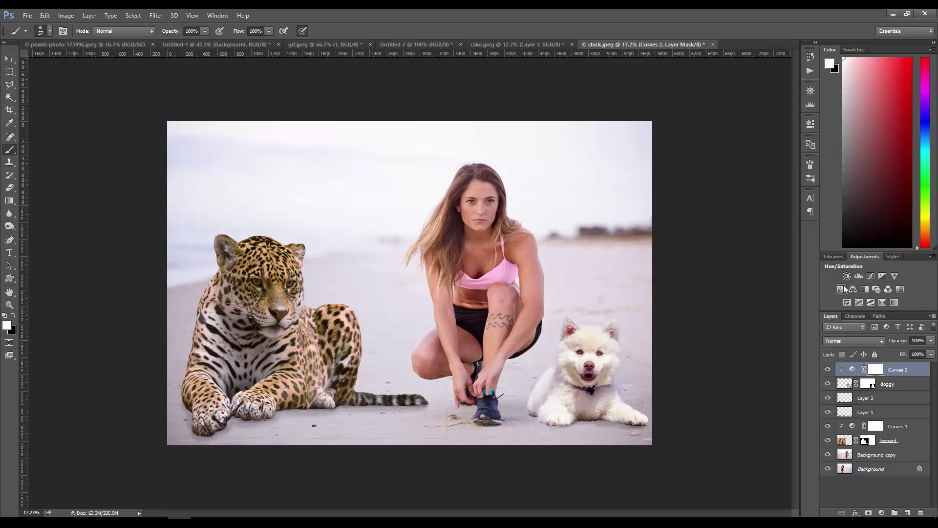
left_click(859, 277)
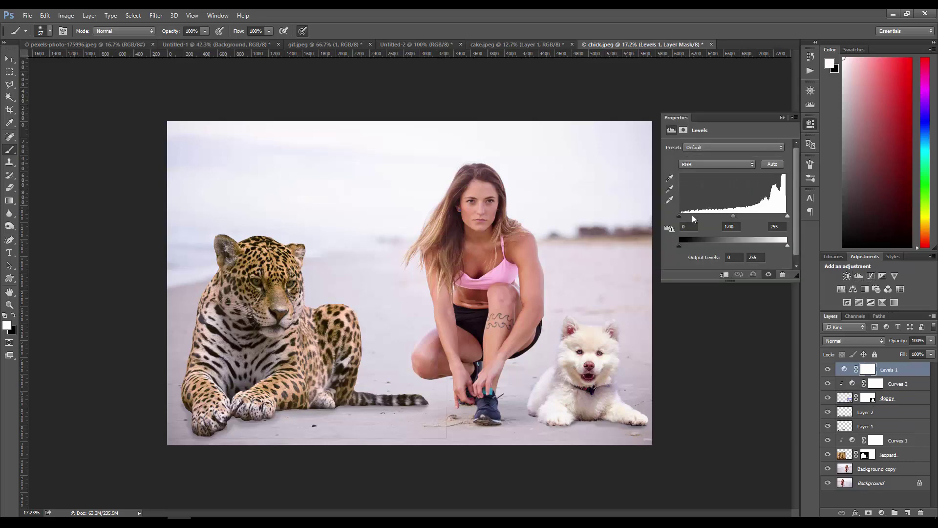
left_click_drag(682, 220, 689, 216)
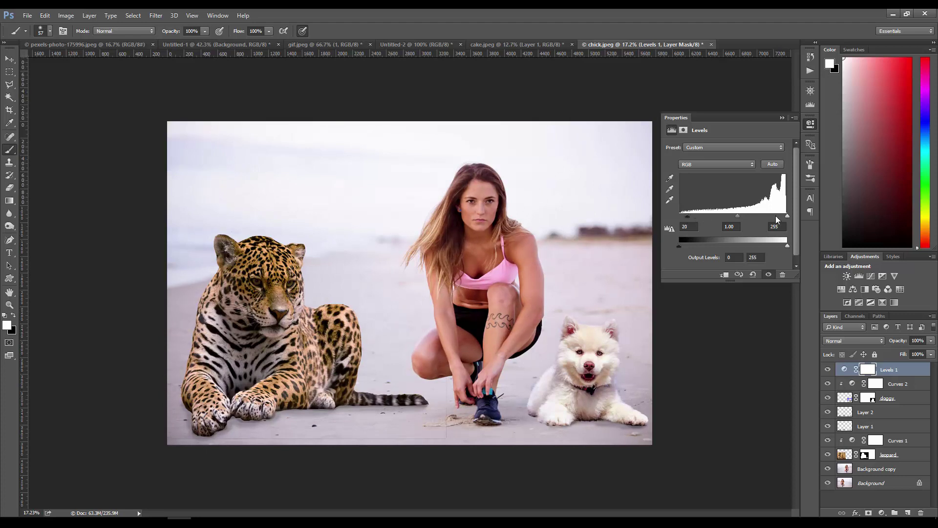
left_click_drag(788, 216, 787, 218)
left_click(782, 118)
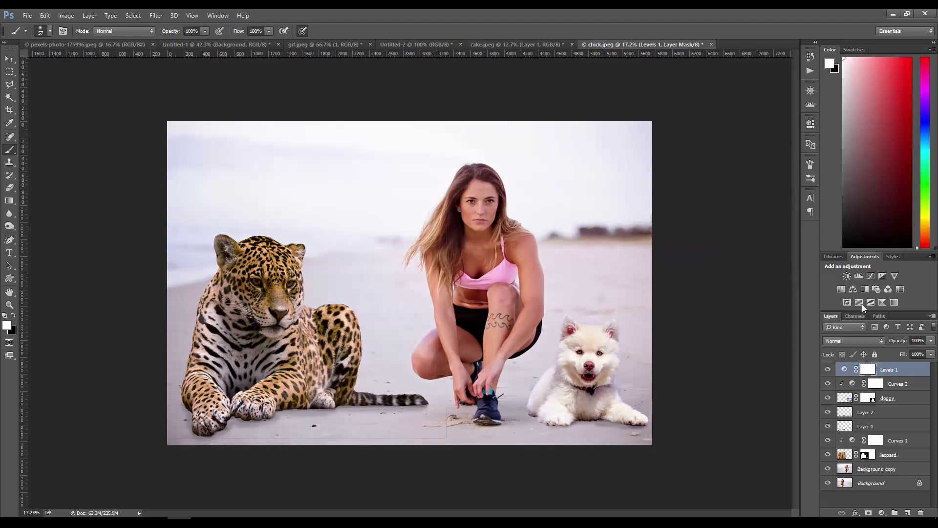
Step: Add Curves 3, lifting the Red midtones and brightening the Green channel
left_click(871, 277)
left_click(712, 159)
left_click(704, 172)
left_click_drag(729, 225, 729, 218)
left_click(721, 160)
left_click(691, 180)
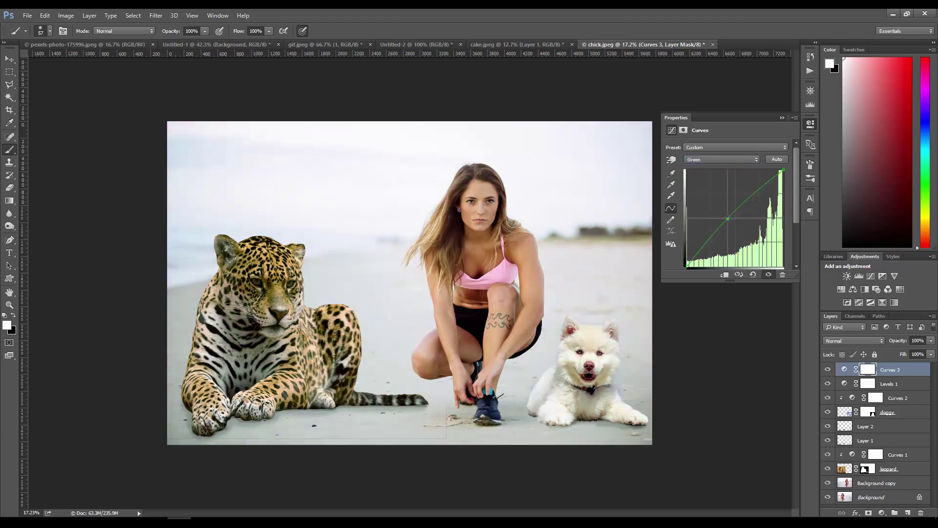
left_click(845, 370)
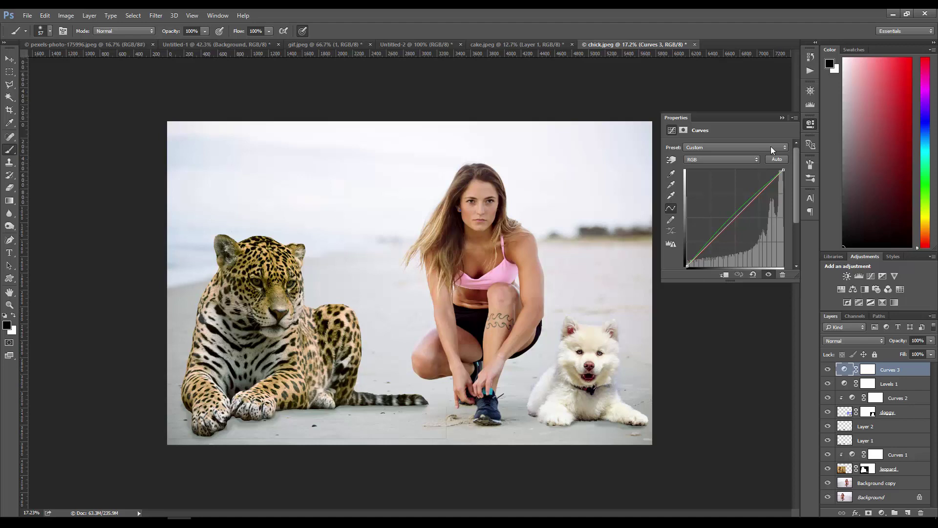
left_click(782, 118)
mouse_move(641, 243)
left_mouse_down()
mouse_move(597, 224)
mouse_move(627, 240)
left_mouse_up()
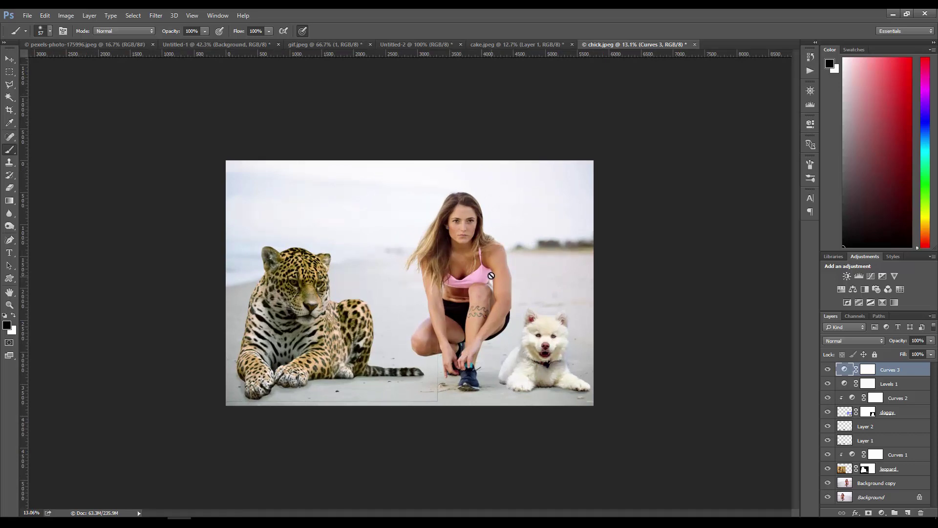
mouse_move(480, 263)
left_mouse_down()
mouse_move(457, 244)
mouse_move(446, 251)
mouse_move(479, 265)
mouse_move(506, 258)
mouse_move(482, 254)
mouse_move(614, 266)
left_mouse_up()
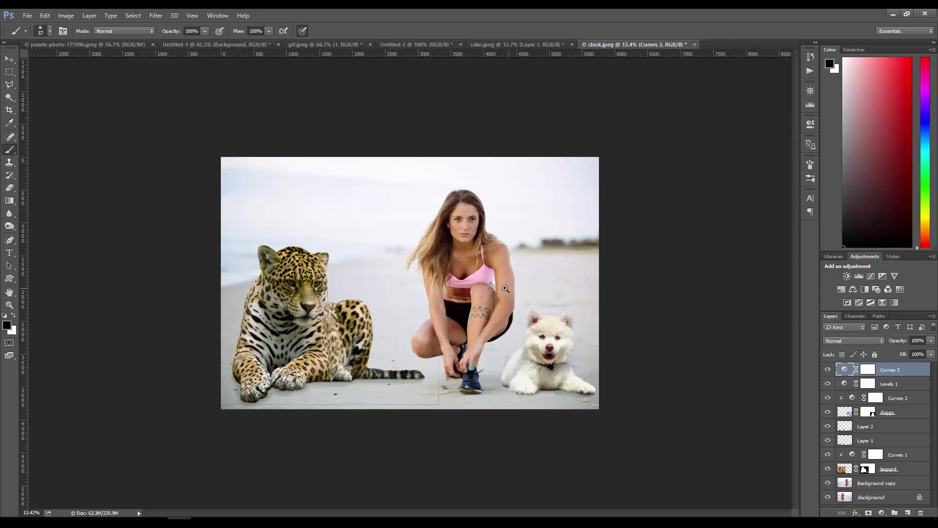
mouse_move(521, 306)
left_mouse_down()
mouse_move(538, 303)
mouse_move(495, 293)
mouse_move(520, 302)
left_mouse_up()
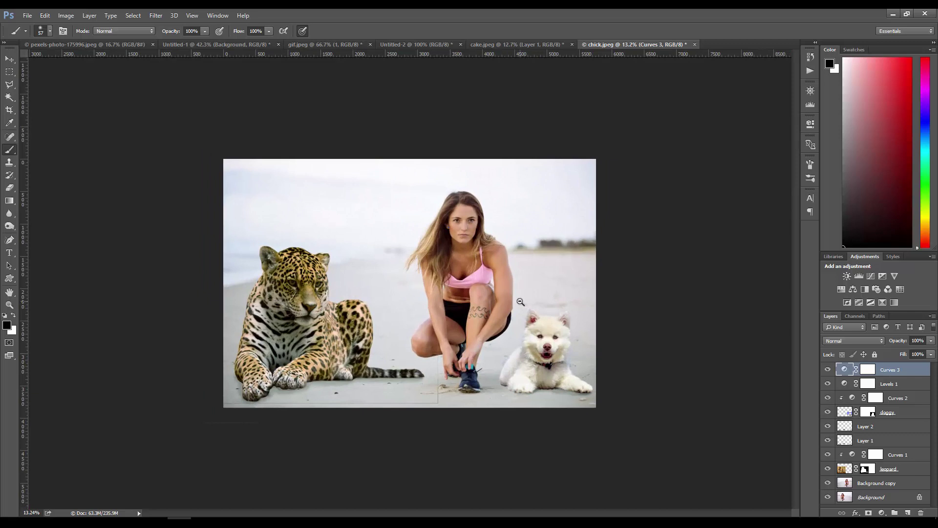